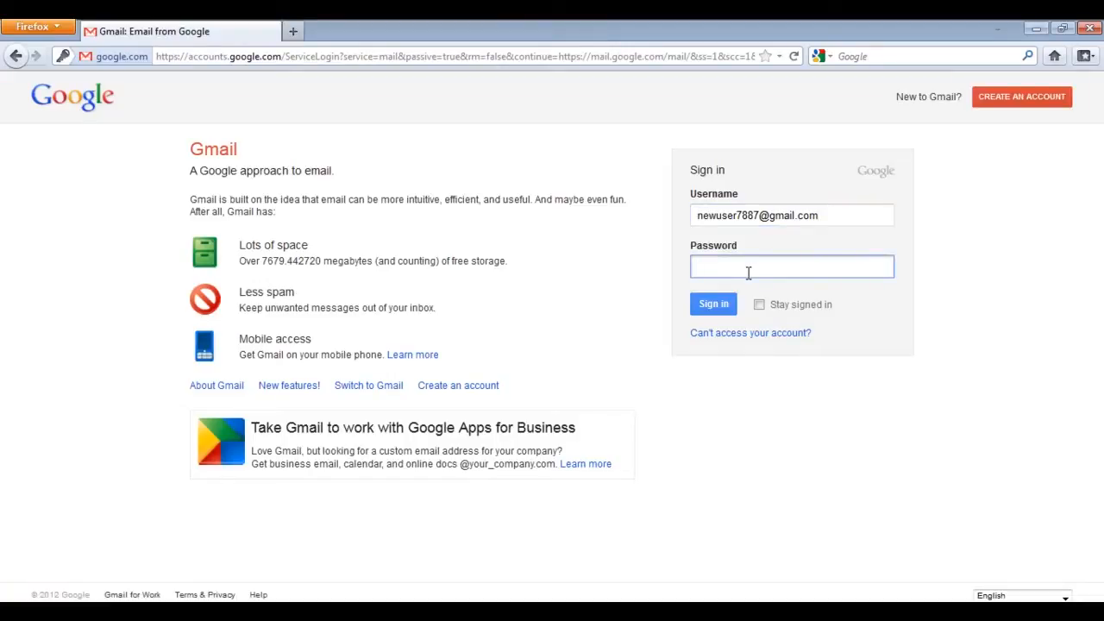
{"action": "type", "text": "•••••••••"}
Submit the password to sign in and reach the Gmail inbox
{"action": "key", "text": "Return"}
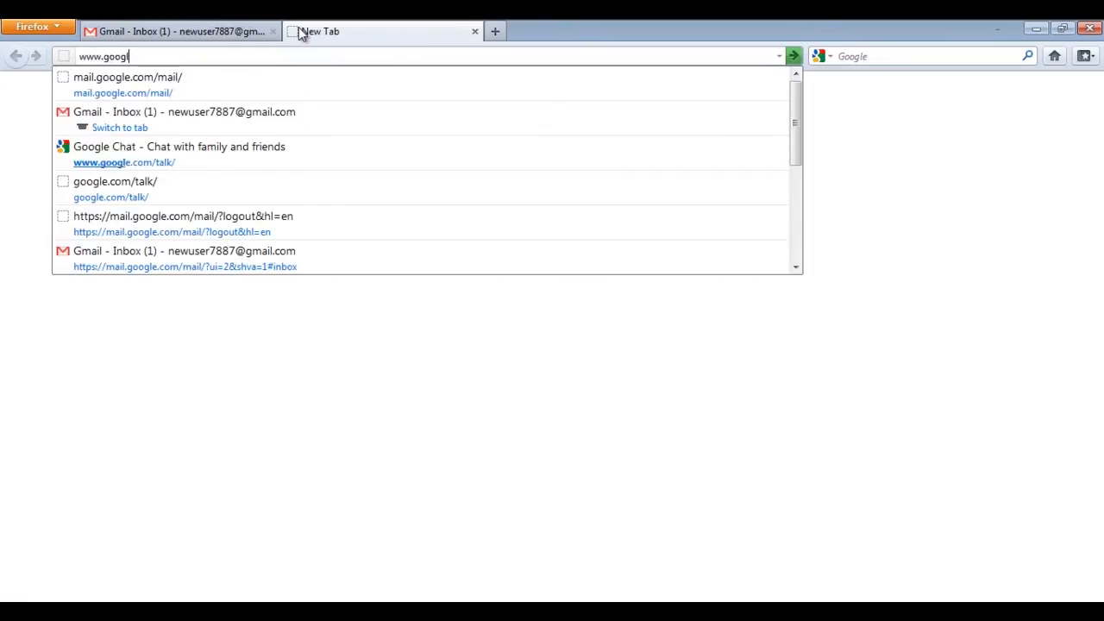
{"action": "type", "text": "e.com/talk/"}
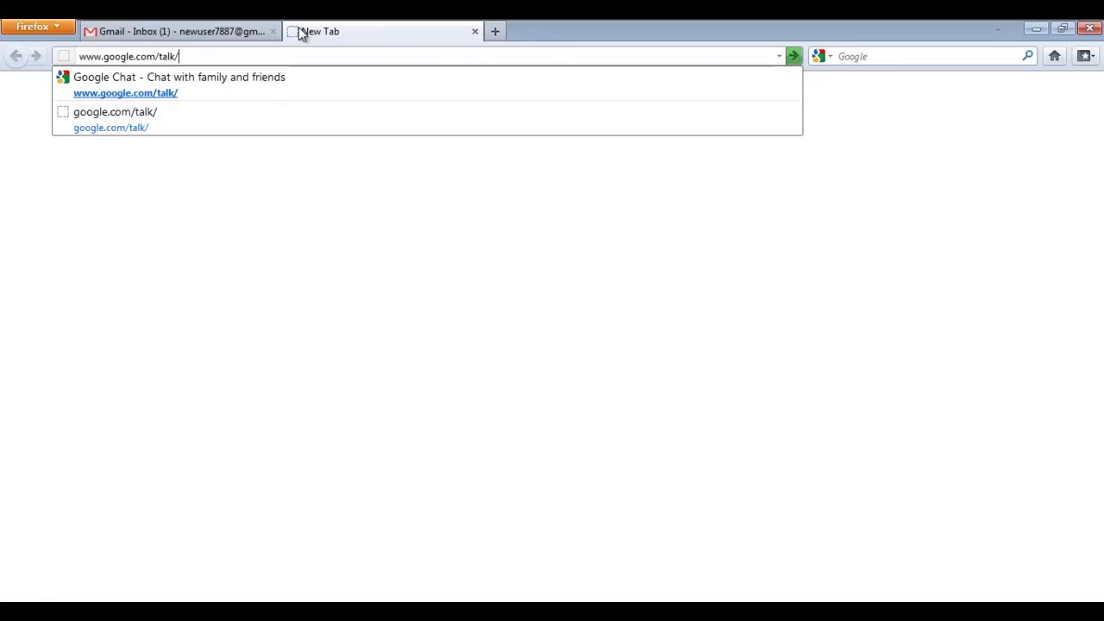
{"action": "key", "text": "Return"}
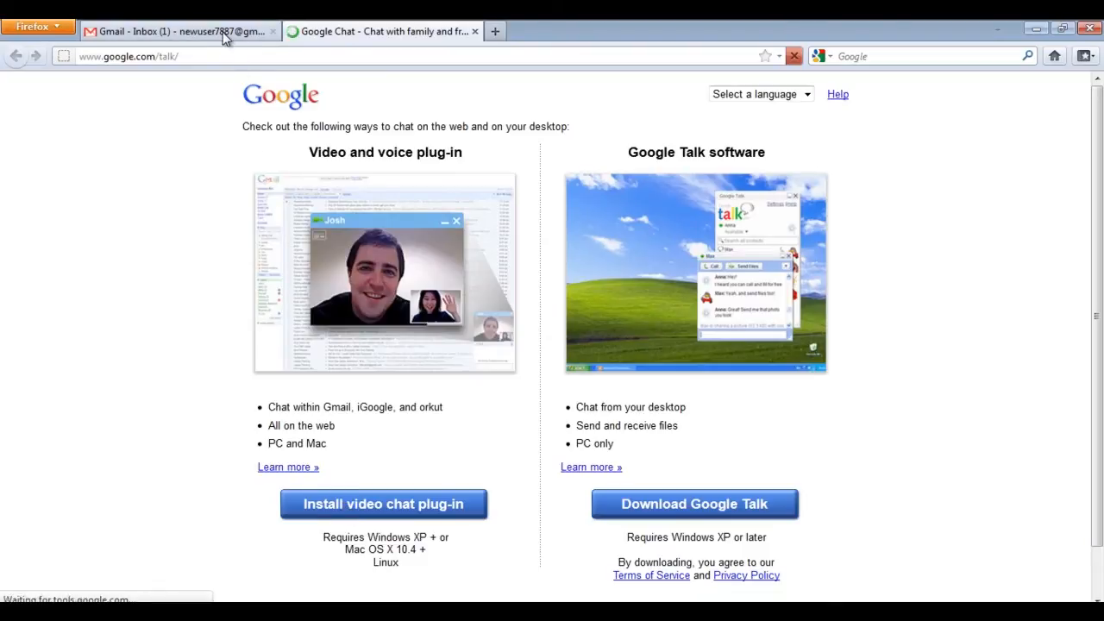
{"action": "left_click", "coordinate": [181, 31]}
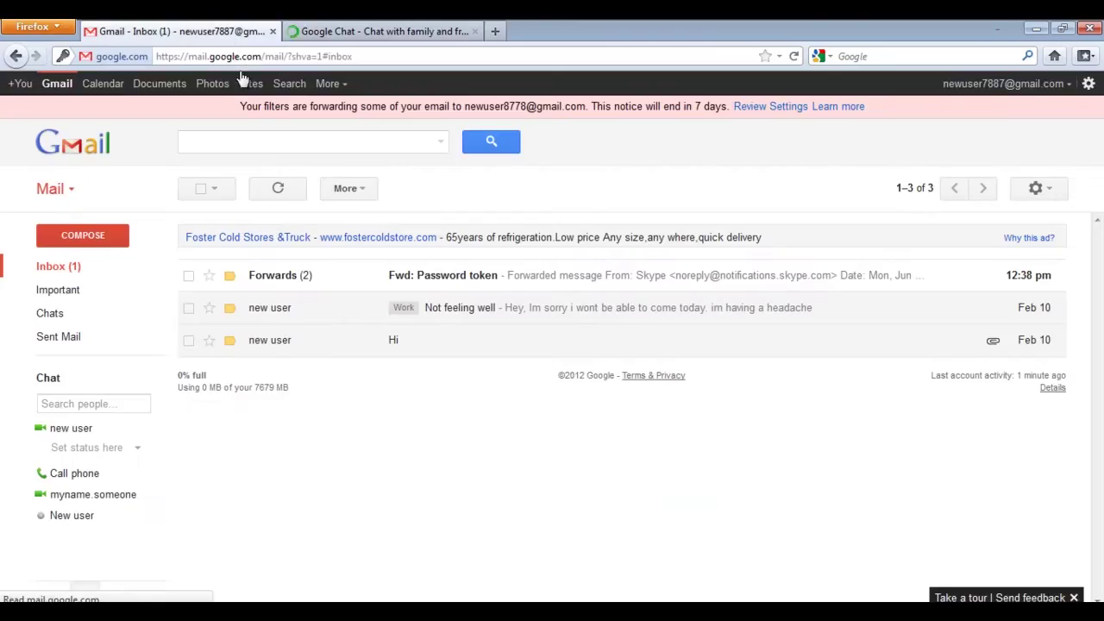
Reach the Chat section of Gmail Settings via the gear menu
{"action": "left_click", "coordinate": [1038, 188]}
{"action": "left_click", "coordinate": [930, 365]}
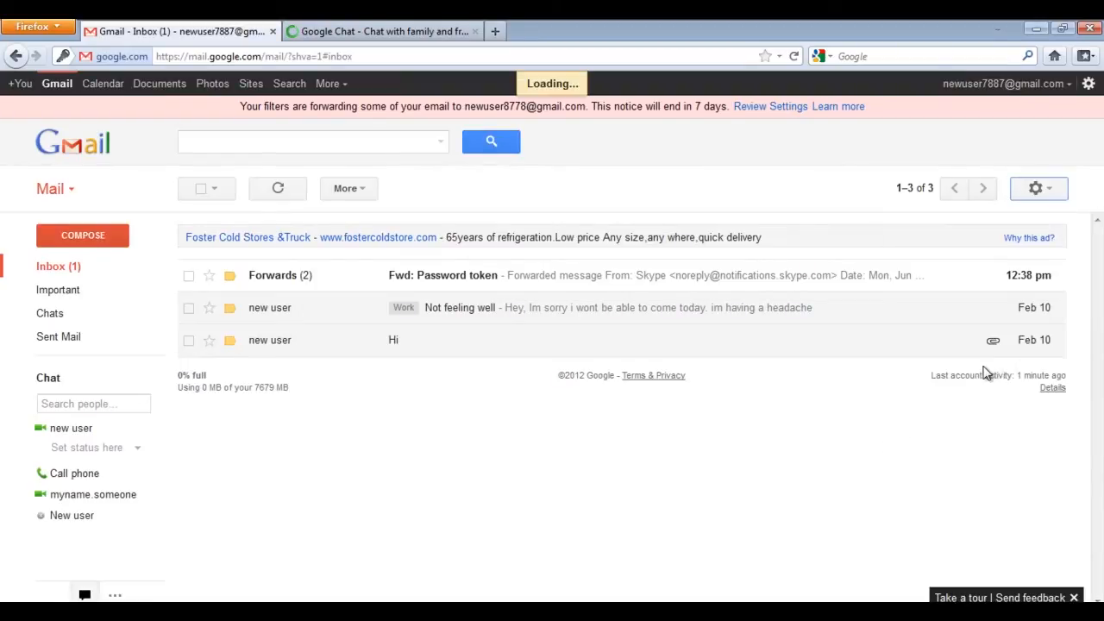
{"action": "left_click", "coordinate": [609, 233]}
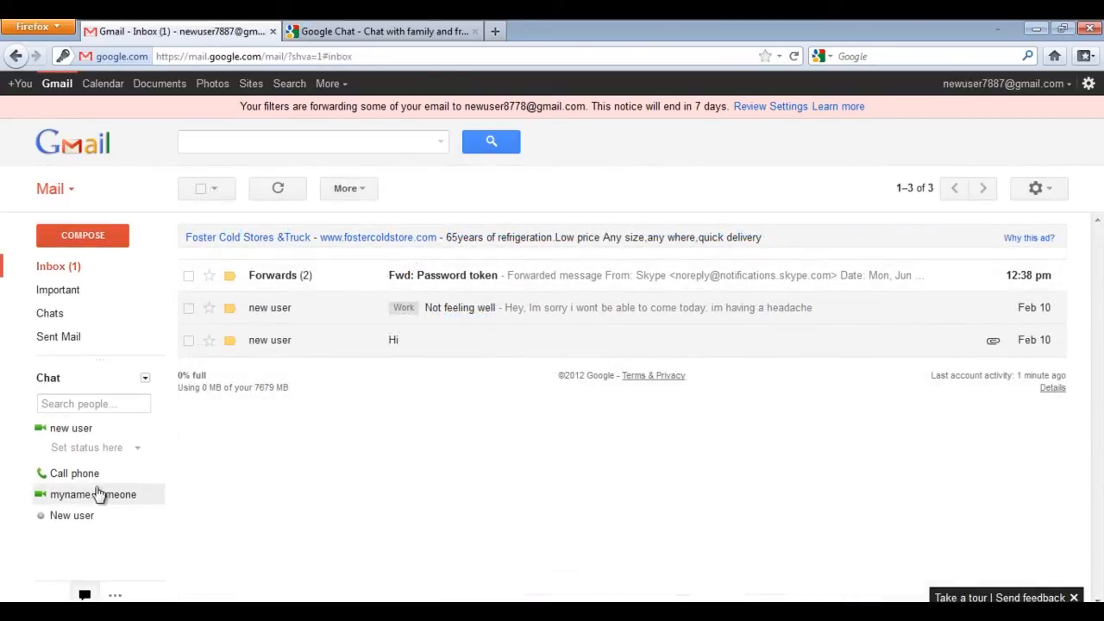
Start a video call with myname.someone from the chat window and wait for an answer
{"action": "left_click", "coordinate": [96, 498]}
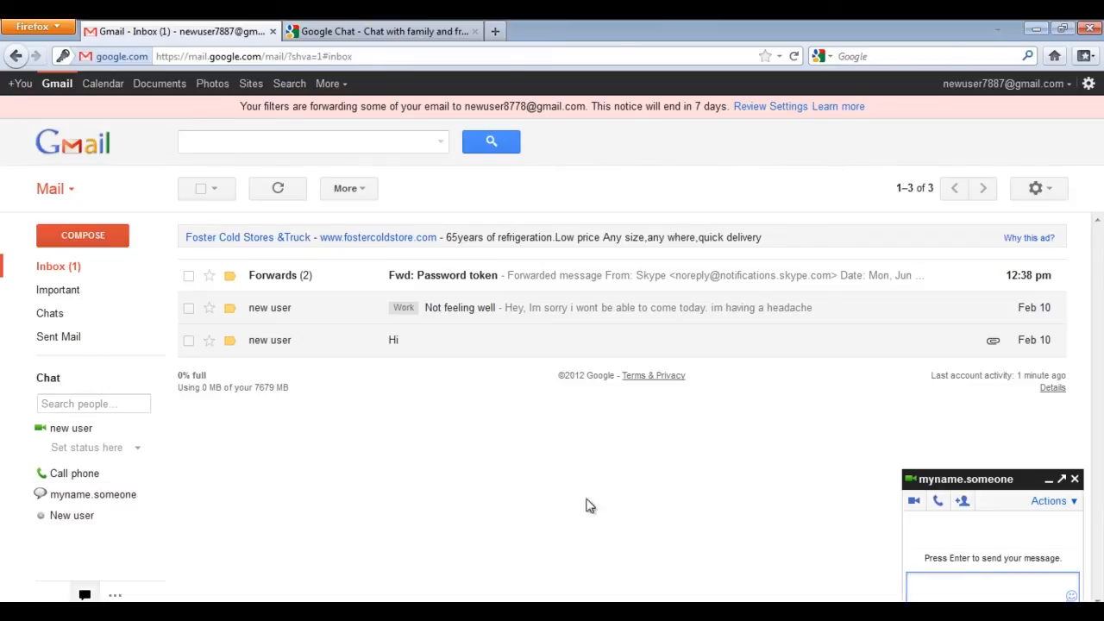
{"action": "left_click", "coordinate": [916, 504]}
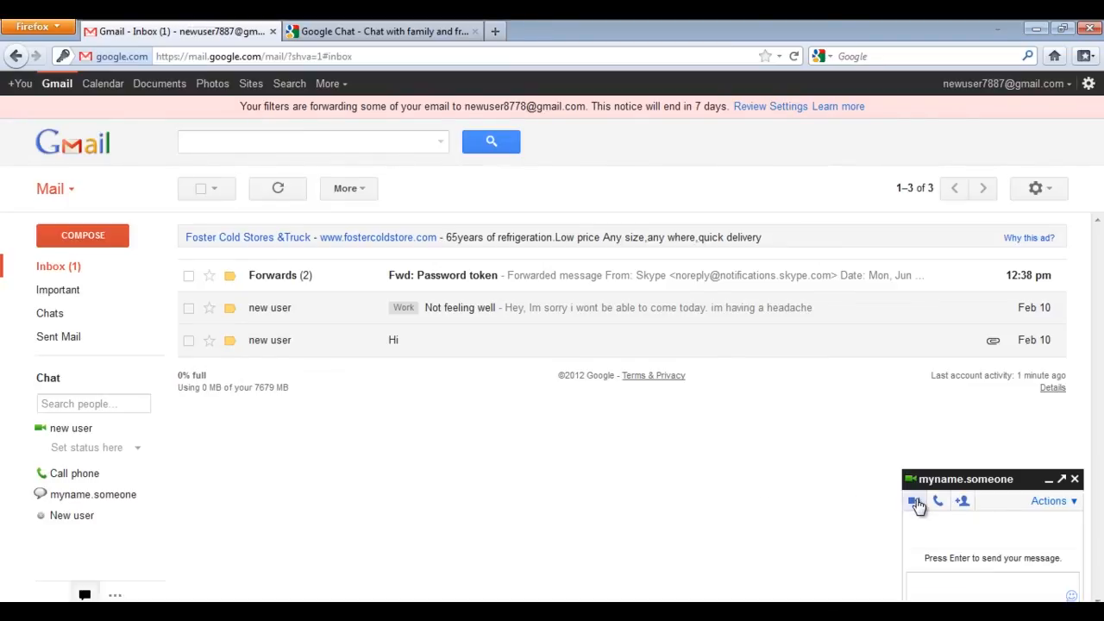
{"action": "left_click", "coordinate": [917, 504]}
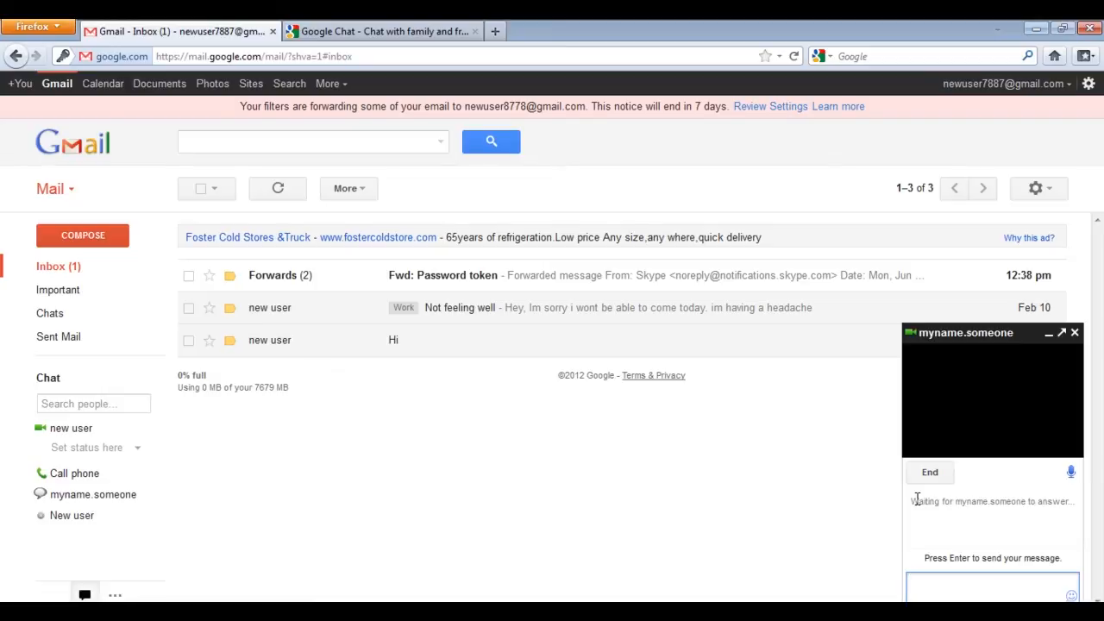